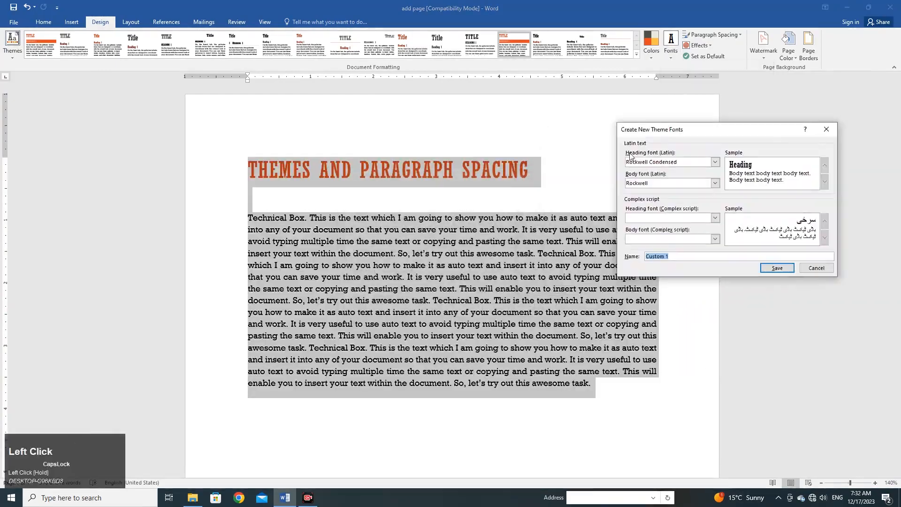
{"action": "left_click", "coordinate": [710, 35]}
{"action": "left_click", "coordinate": [731, 213]}
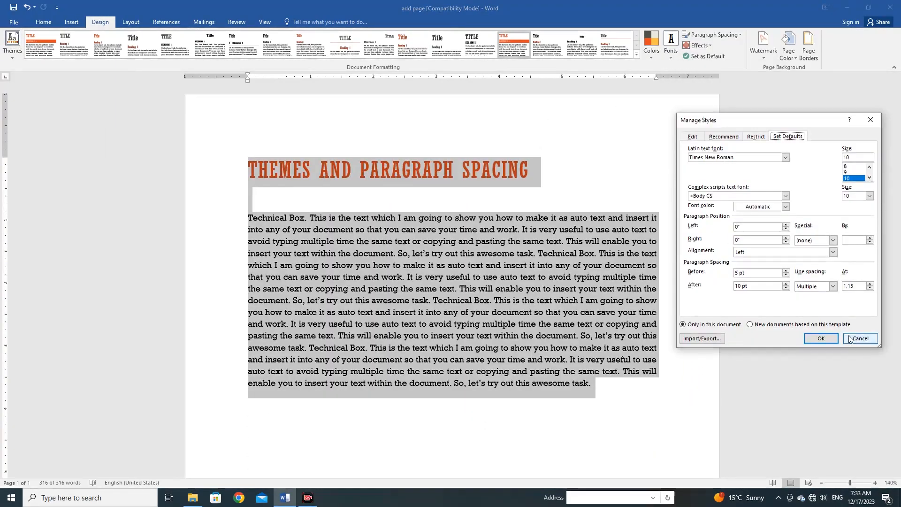
{"action": "left_click", "coordinate": [859, 338]}
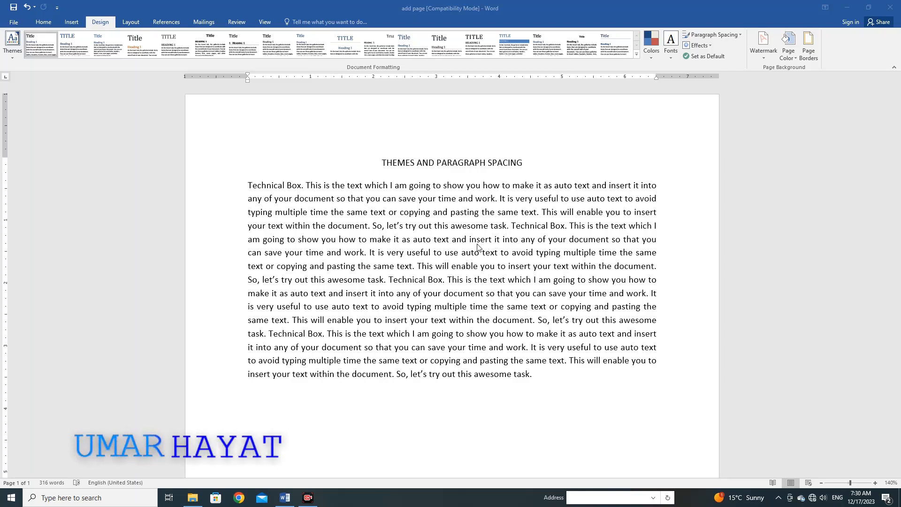
- Apply the Title style to the heading "THEMES AND PARAGRAPH SPACING" and add a blank line between it and the body text
{"action": "left_click", "coordinate": [43, 24]}
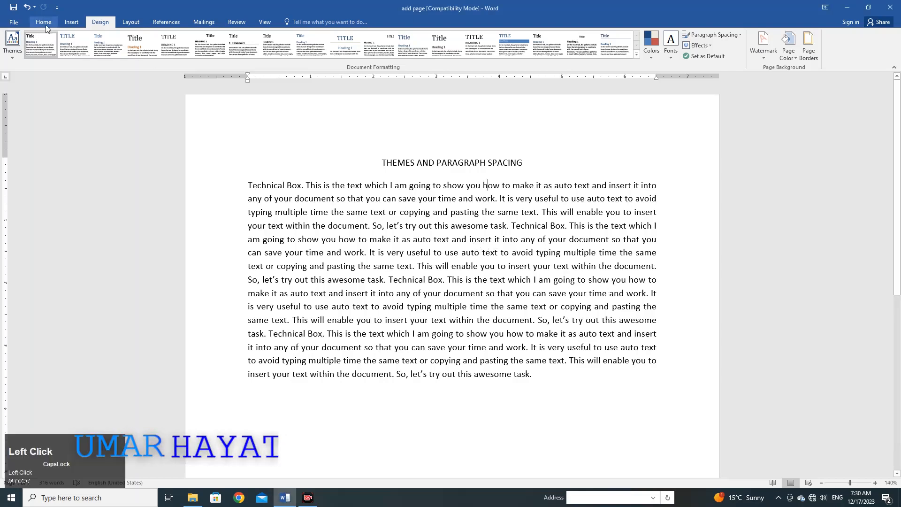
{"action": "left_click", "coordinate": [42, 21]}
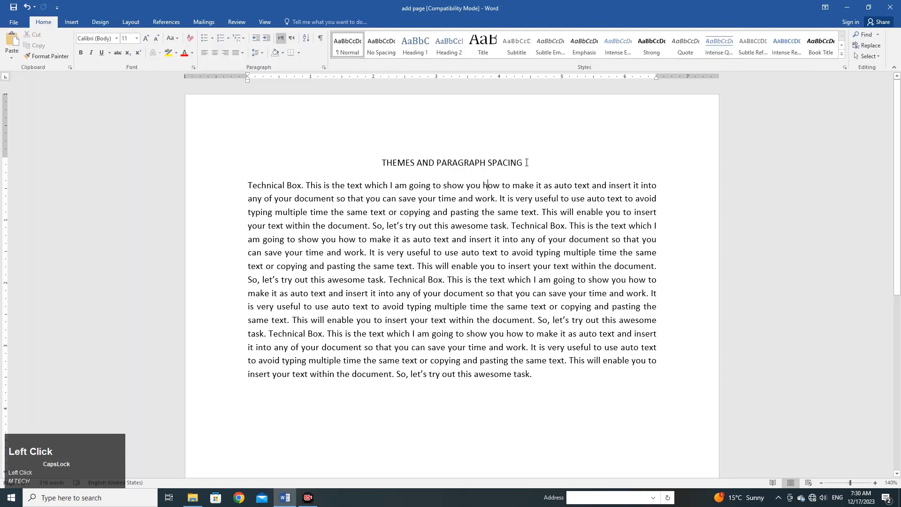
{"action": "left_click_drag", "start_coordinate": [528, 163], "coordinate": [396, 162]}
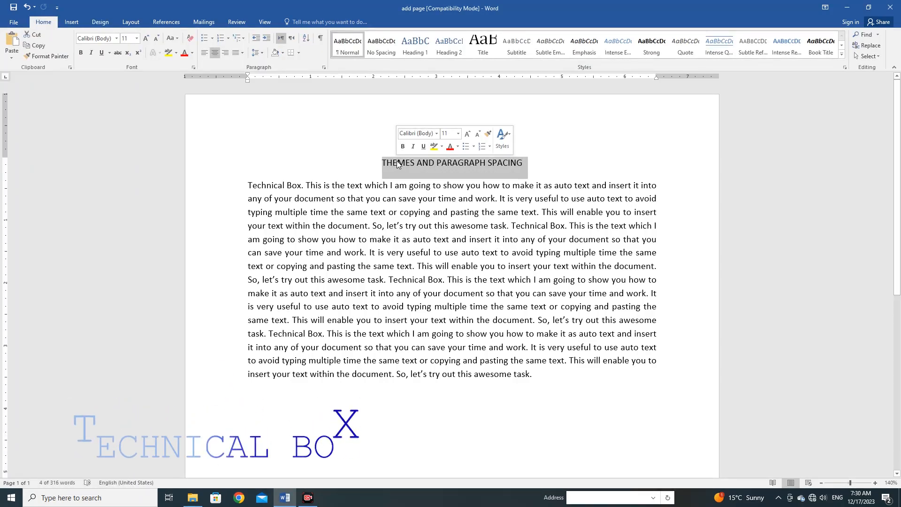
{"action": "left_click", "coordinate": [511, 164]}
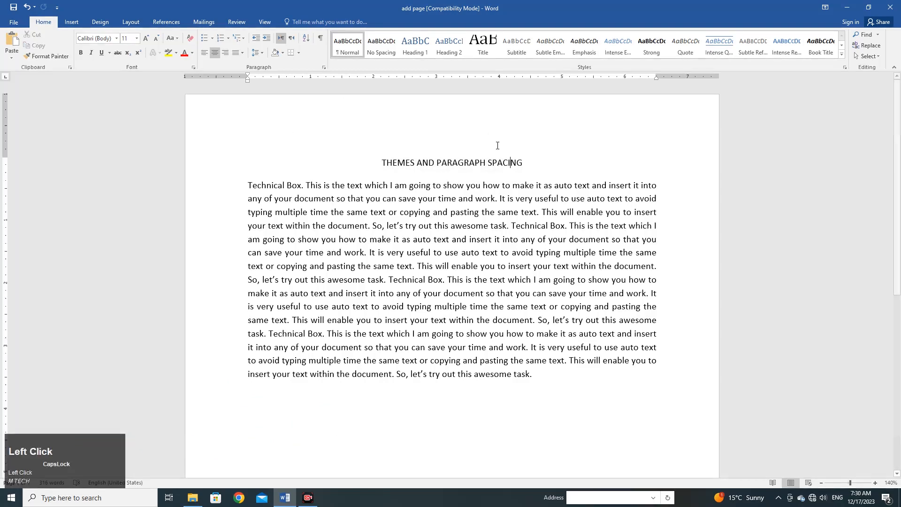
{"action": "left_click_drag", "start_coordinate": [522, 162], "coordinate": [382, 164]}
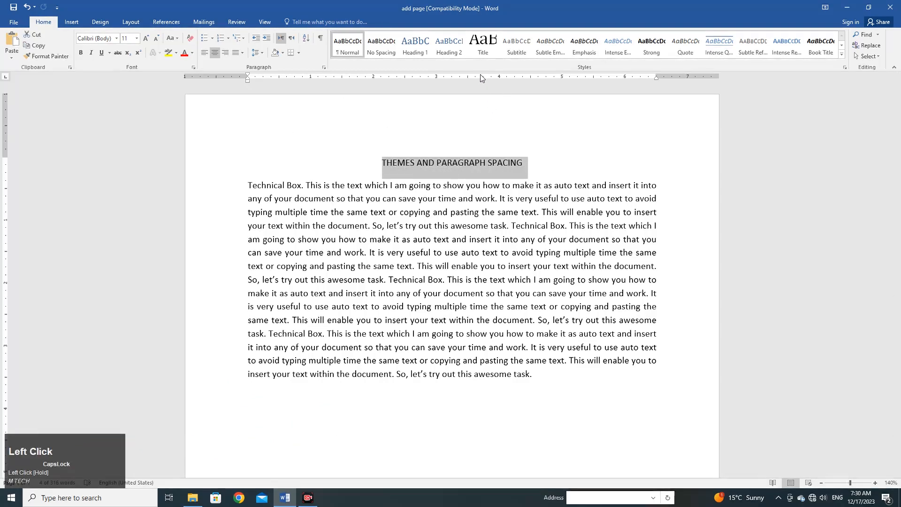
{"action": "left_click", "coordinate": [47, 45]}
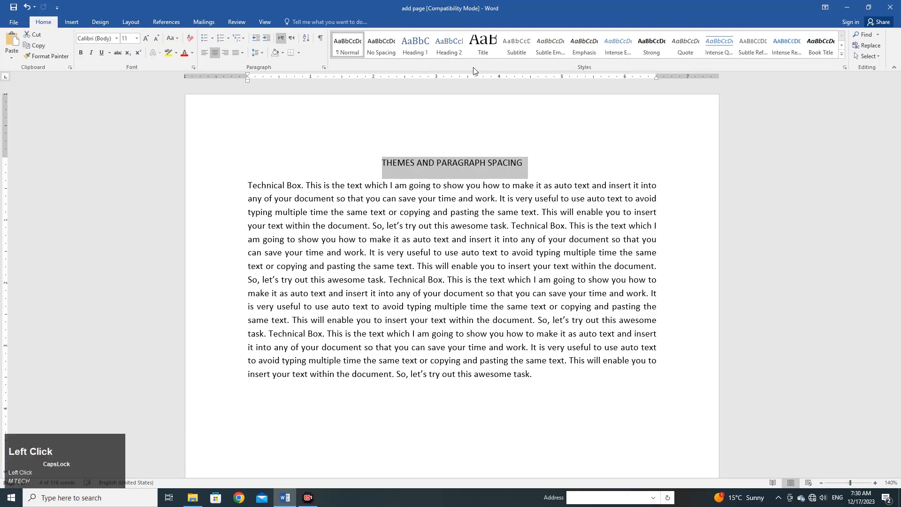
{"action": "left_click", "coordinate": [482, 50]}
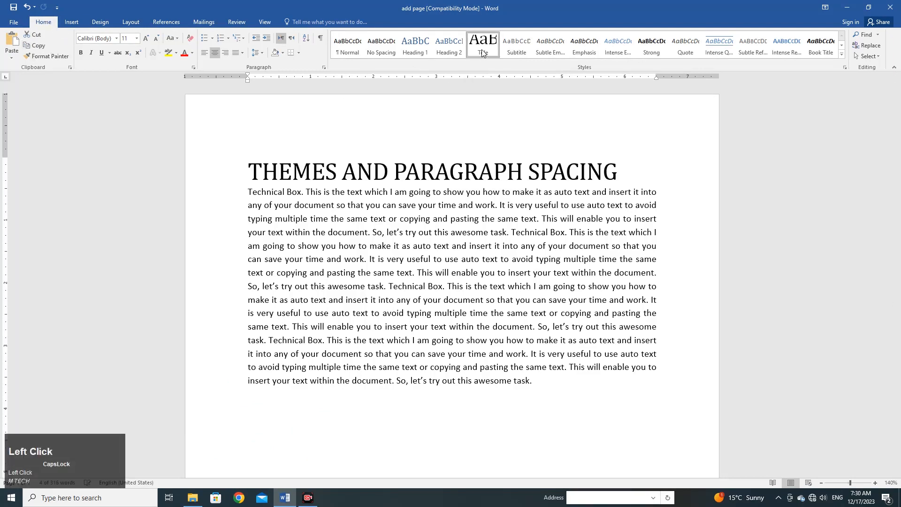
{"action": "left_click", "coordinate": [481, 50]}
{"action": "left_click", "coordinate": [616, 179]}
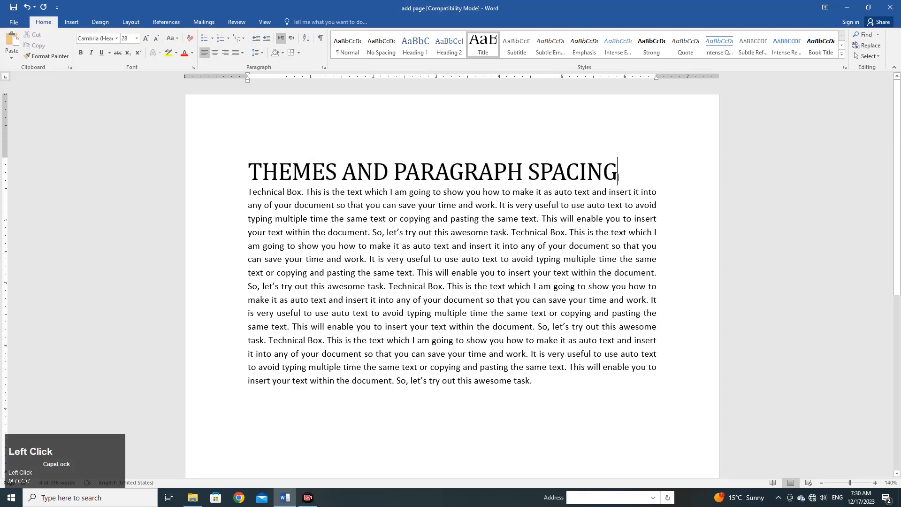
{"action": "key", "text": "Return"}
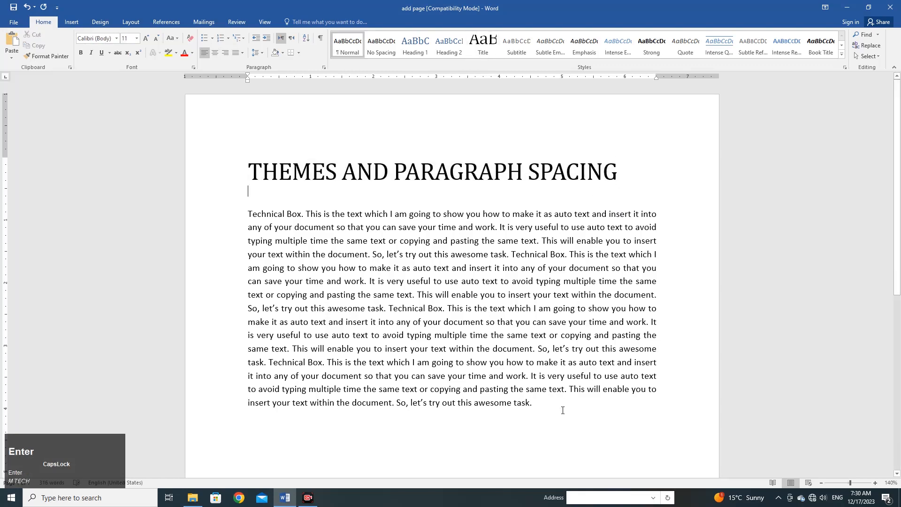
- Select the heading and all body text and apply the Wood Type theme to the document
{"action": "left_click_drag", "start_coordinate": [562, 410], "coordinate": [201, 172]}
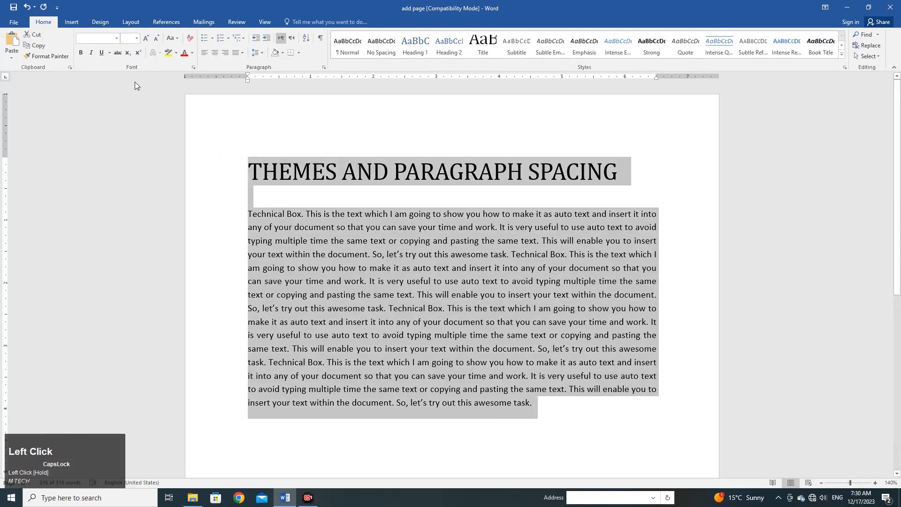
{"action": "left_click", "coordinate": [100, 23]}
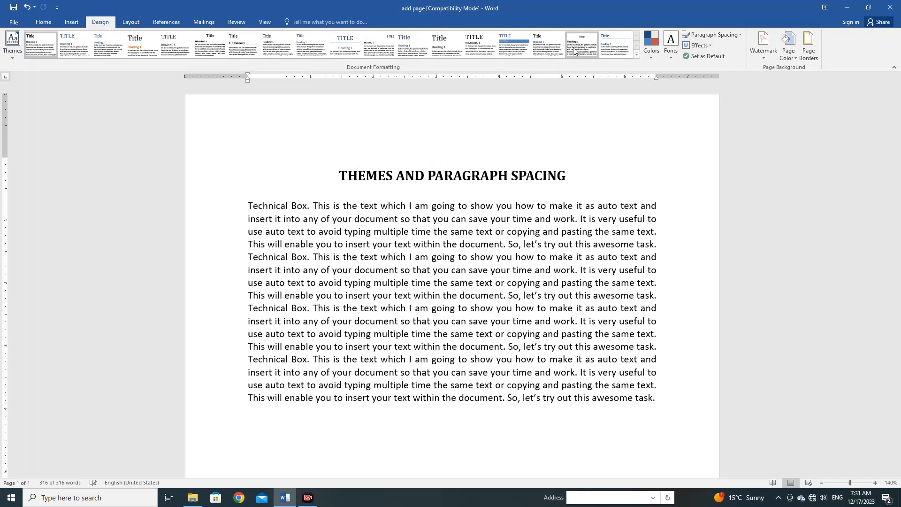
{"action": "key", "text": "ctrl+a"}
{"action": "left_click", "coordinate": [8, 57]}
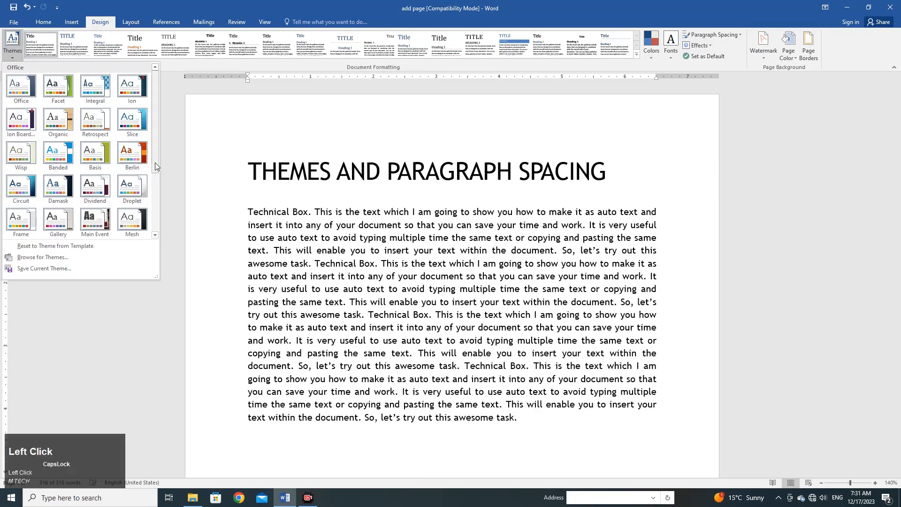
{"action": "left_click_drag", "start_coordinate": [154, 163], "coordinate": [156, 227]}
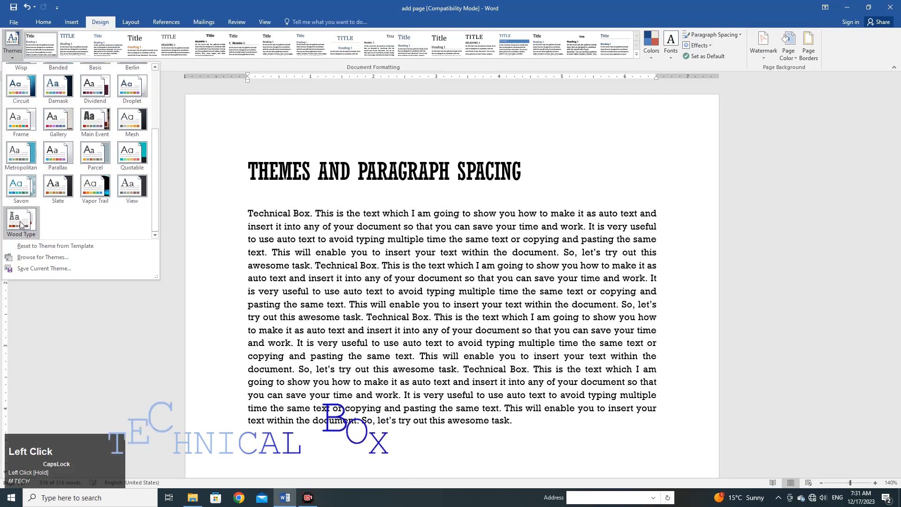
{"action": "left_click", "coordinate": [17, 226]}
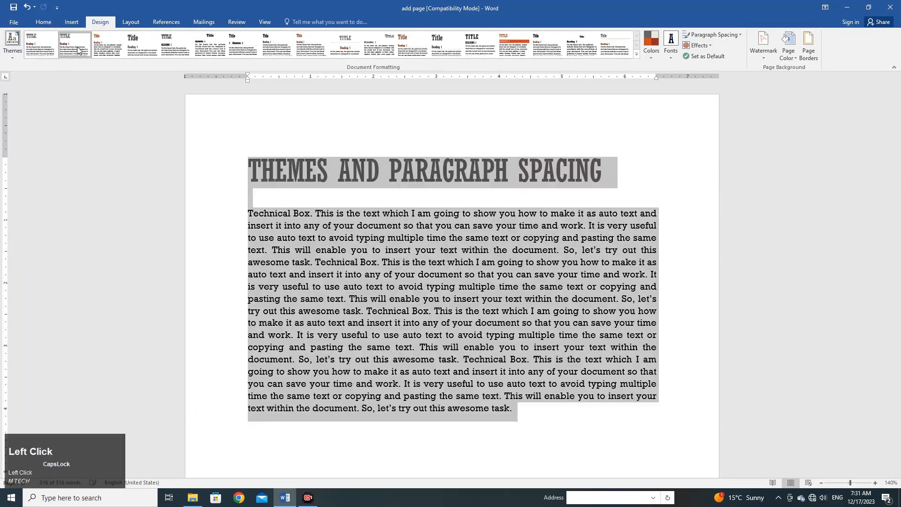
- Try several style sets on the document, including Centered, and settle on the Shaded style set
{"action": "left_click", "coordinate": [139, 53]}
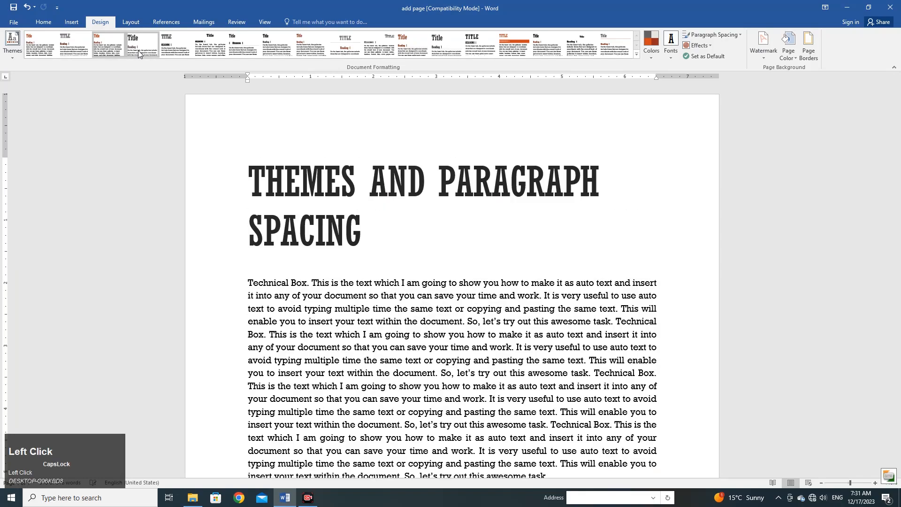
{"action": "left_click", "coordinate": [176, 46]}
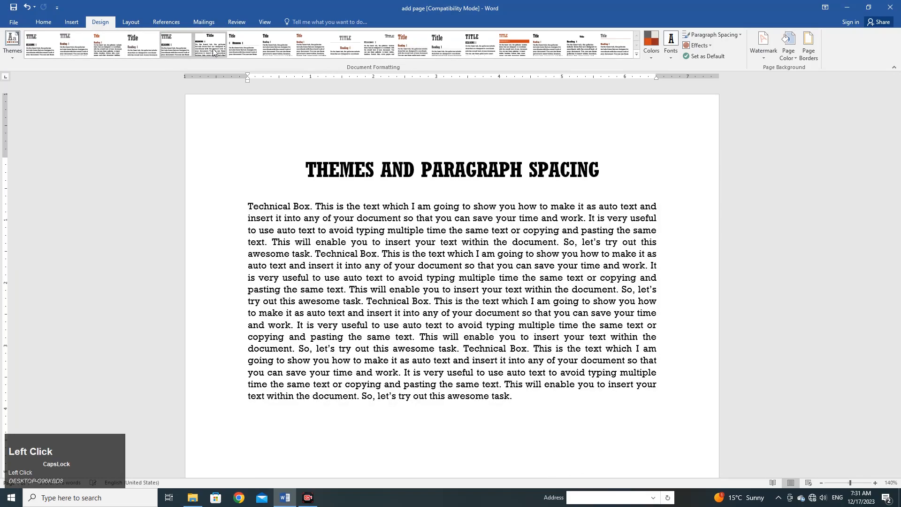
{"action": "left_click", "coordinate": [244, 47]}
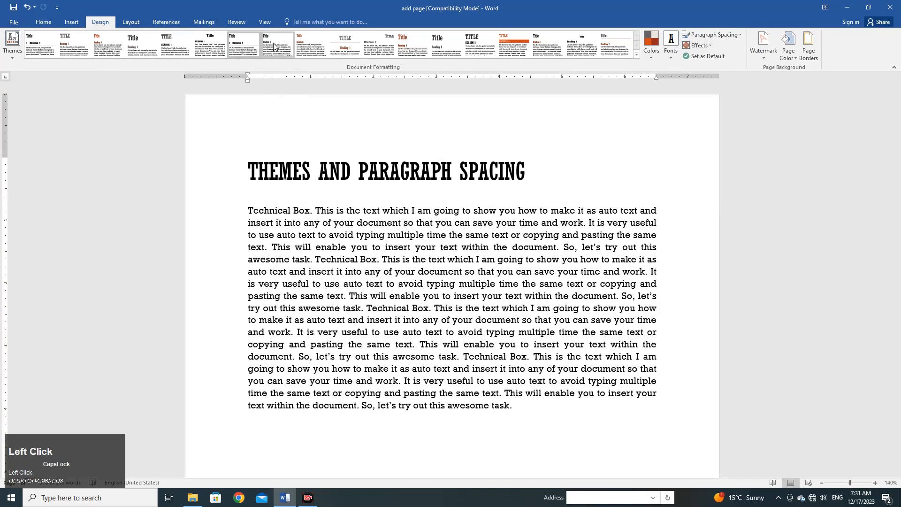
{"action": "left_click", "coordinate": [278, 47]}
{"action": "left_click", "coordinate": [310, 49]}
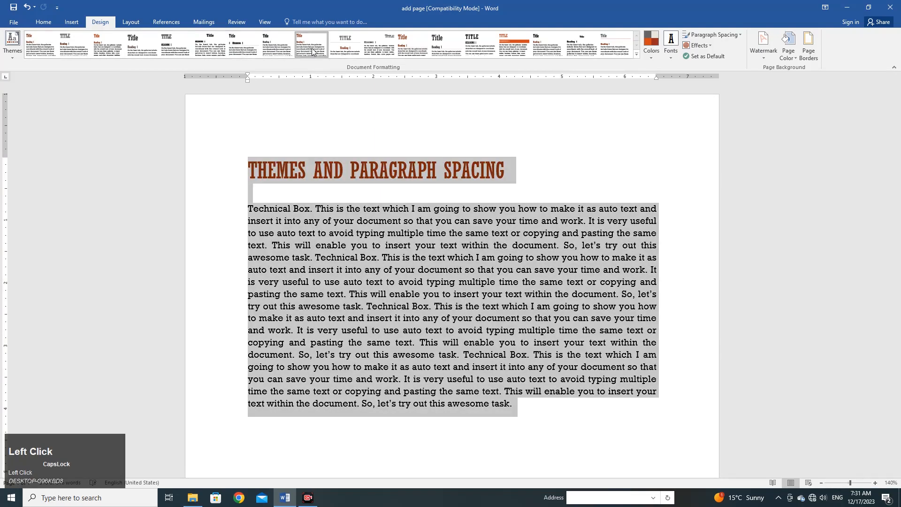
{"action": "left_click", "coordinate": [339, 52]}
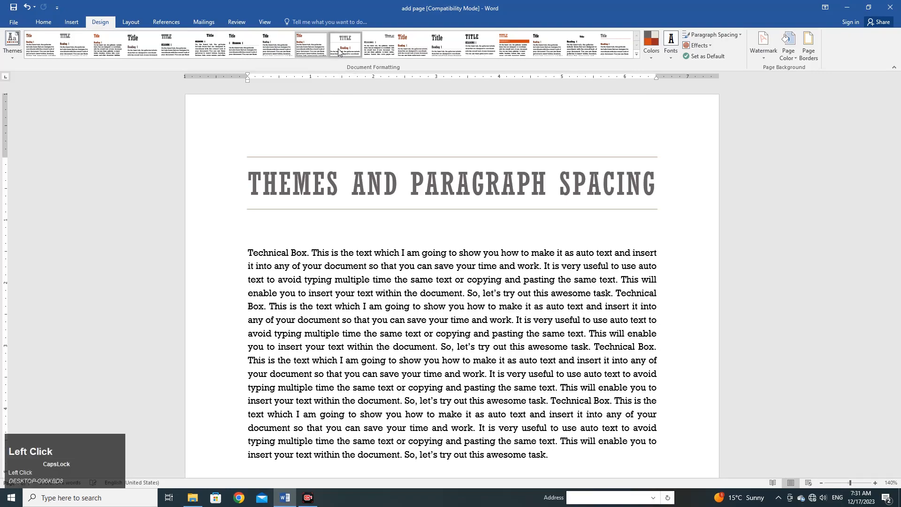
{"action": "left_click", "coordinate": [512, 52]}
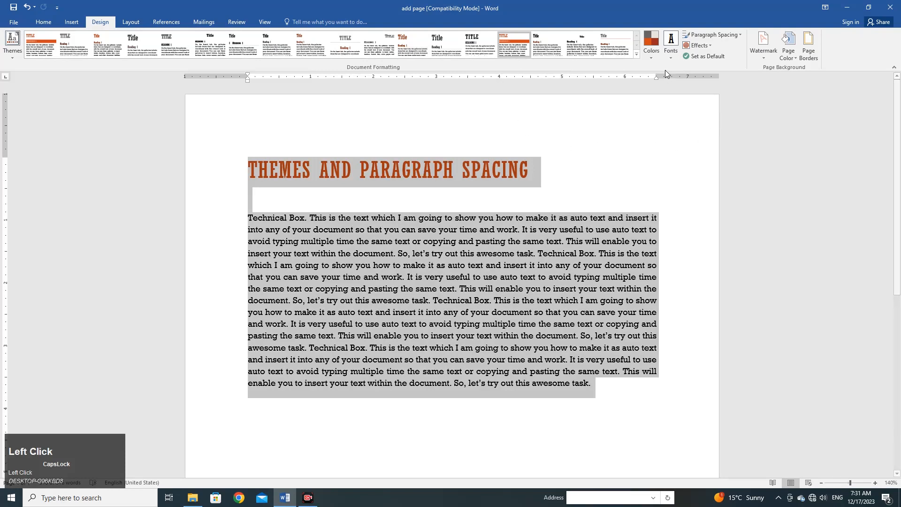
- Try the Office and Grayscale theme colors on the document and settle on Red Orange
{"action": "left_click", "coordinate": [651, 56]}
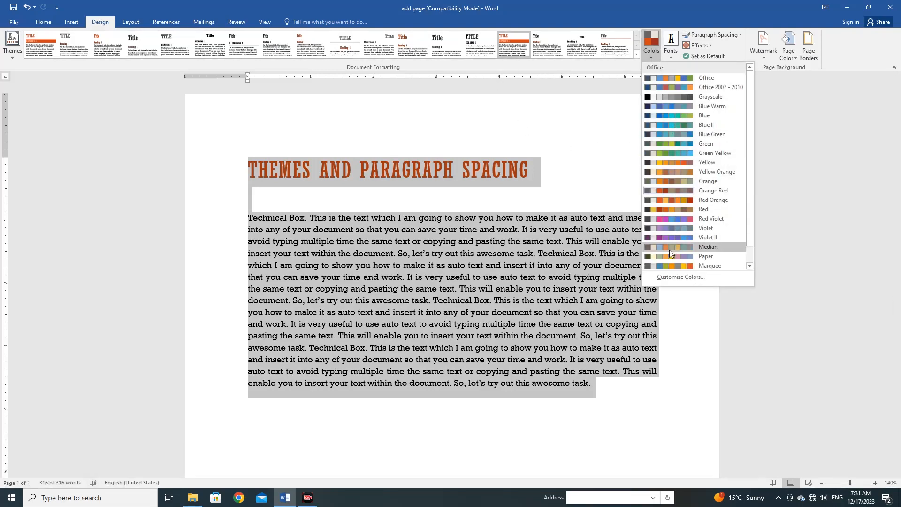
{"action": "left_click", "coordinate": [659, 78]}
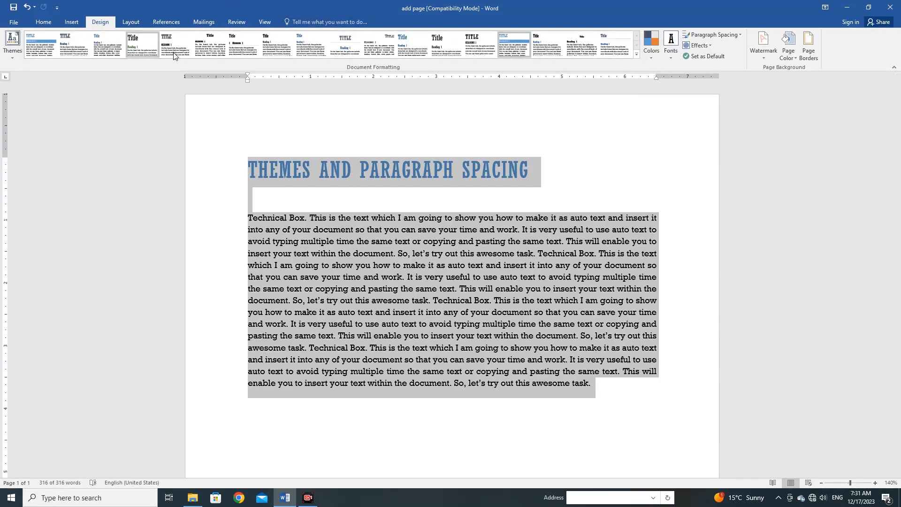
{"action": "left_click", "coordinate": [653, 58]}
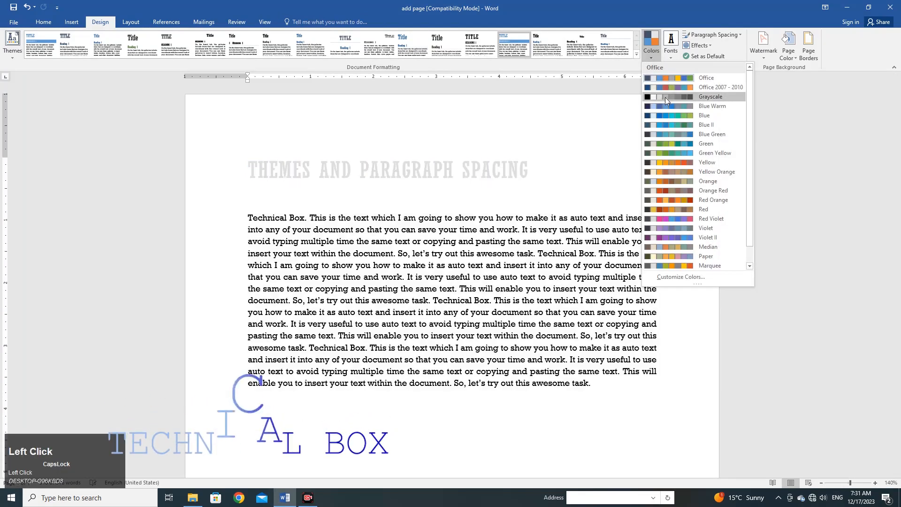
{"action": "left_click", "coordinate": [665, 97]}
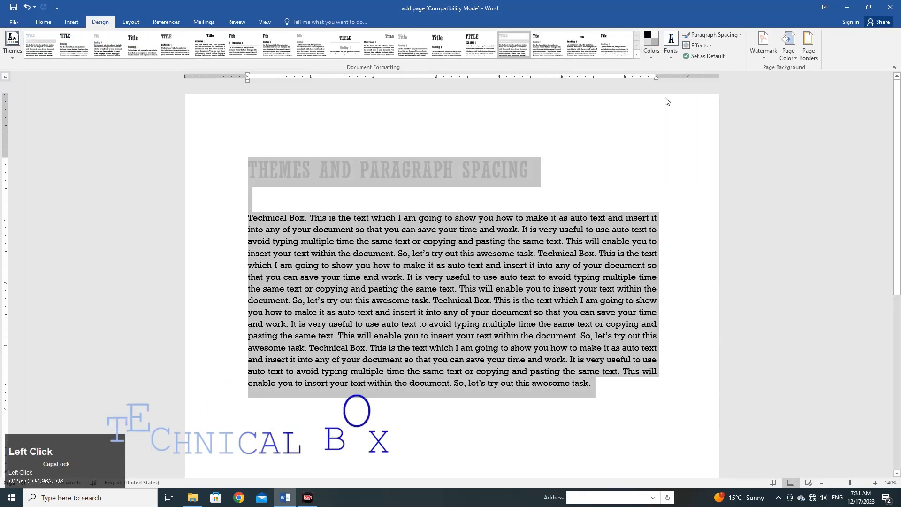
{"action": "left_click", "coordinate": [653, 58]}
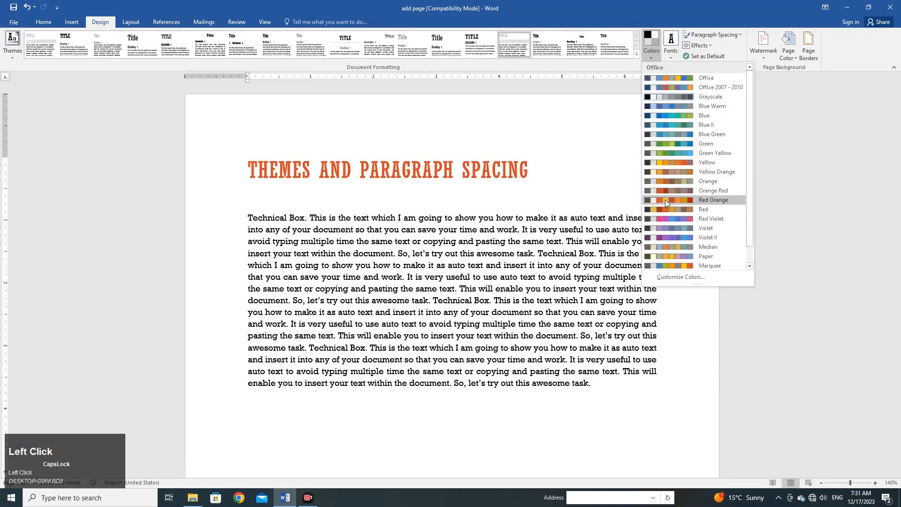
{"action": "left_click", "coordinate": [665, 199]}
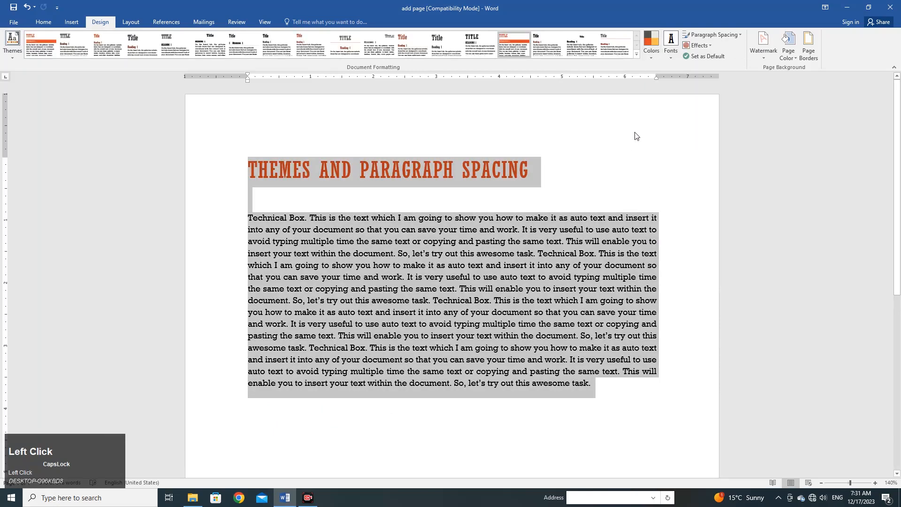
- Examine the heading font choices for creating custom theme fonts, and leave without saving
{"action": "left_click", "coordinate": [671, 59]}
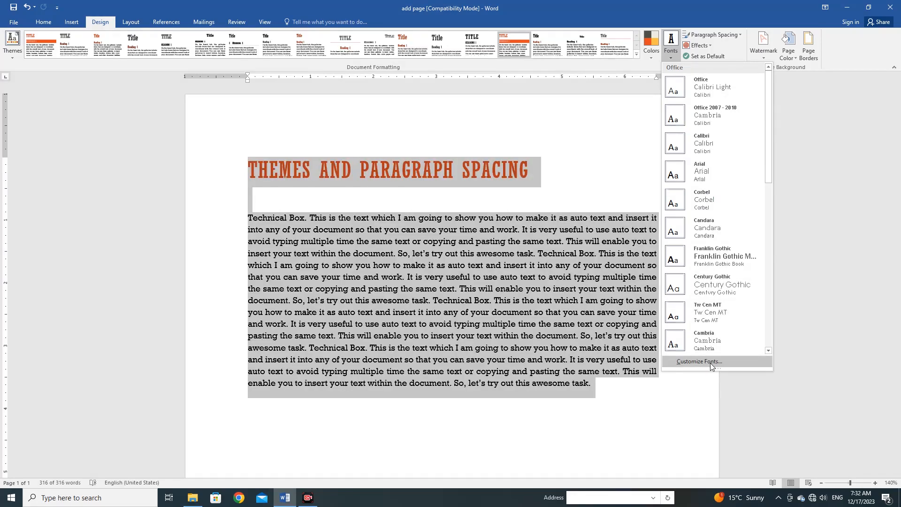
{"action": "left_click", "coordinate": [710, 362]}
{"action": "left_click_drag", "start_coordinate": [492, 175], "coordinate": [769, 131]}
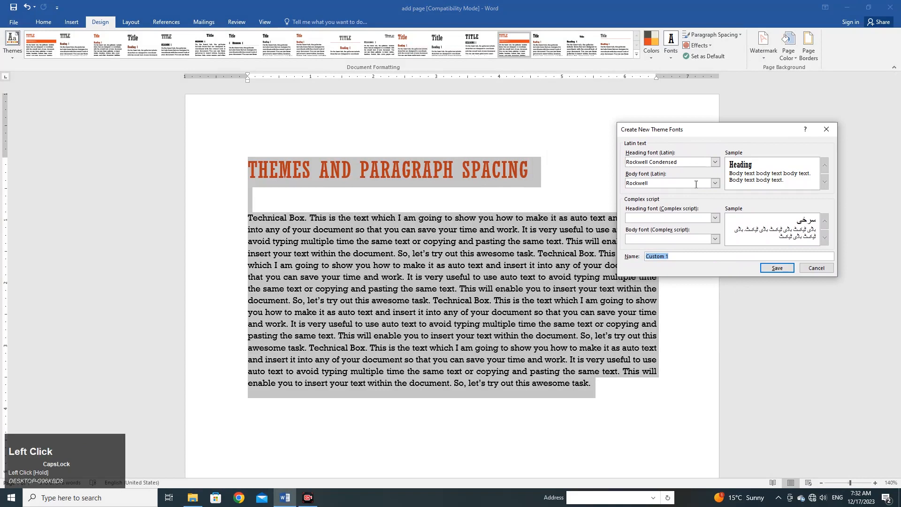
{"action": "left_click", "coordinate": [714, 162]}
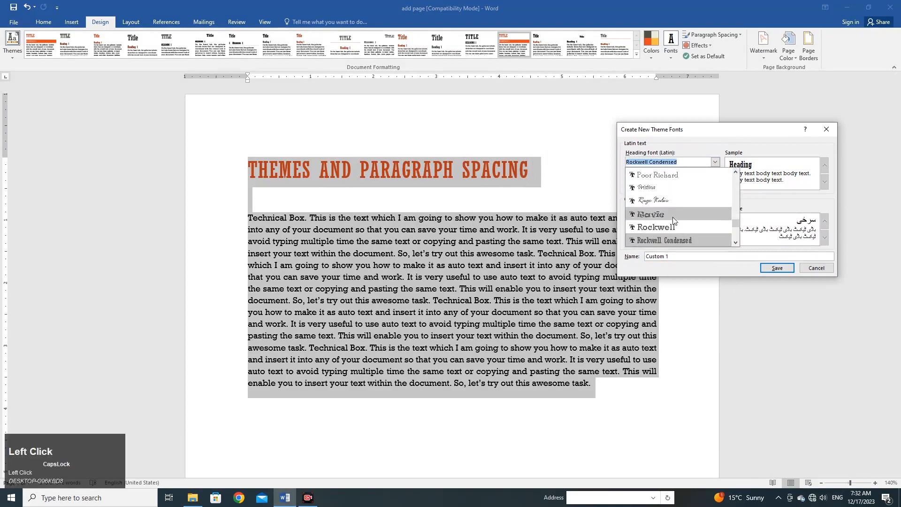
{"action": "left_click", "coordinate": [749, 156]}
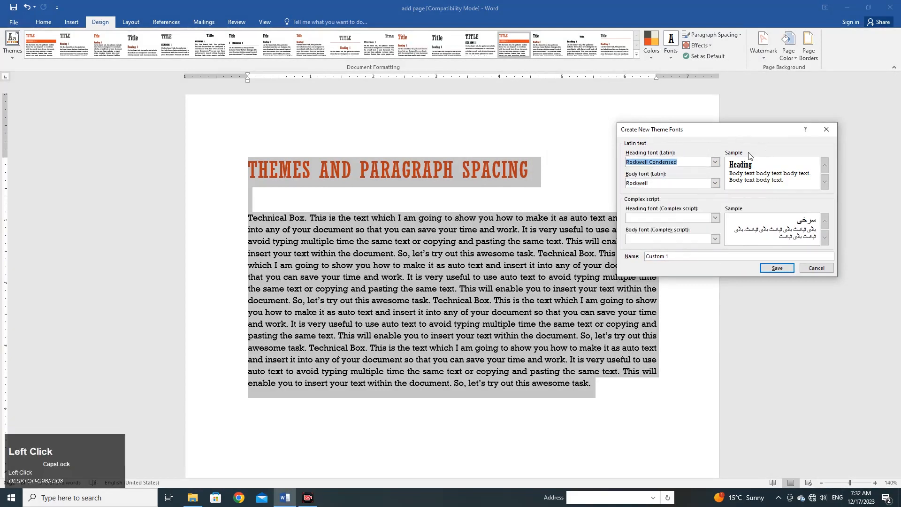
{"action": "left_click", "coordinate": [816, 268]}
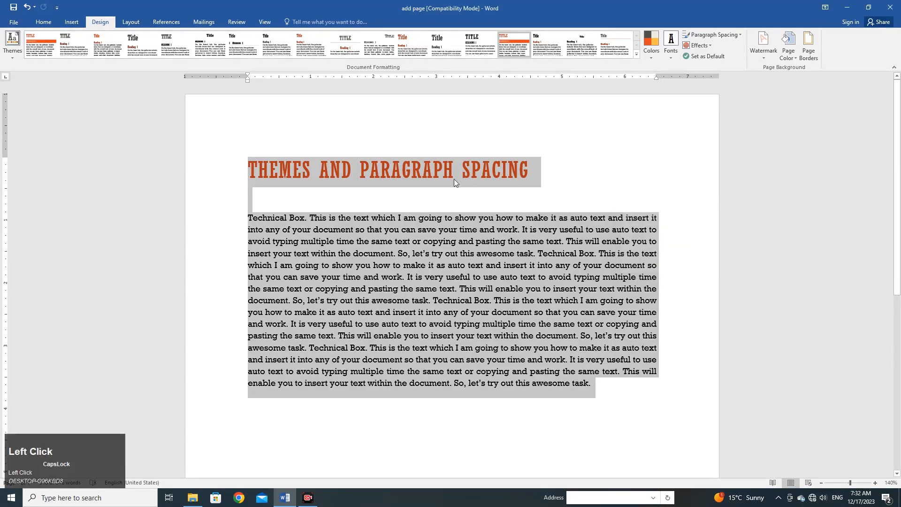
- Examine the custom paragraph spacing defaults and the list of editable styles, select the Title style, and accept the dialog
{"action": "left_click", "coordinate": [740, 34]}
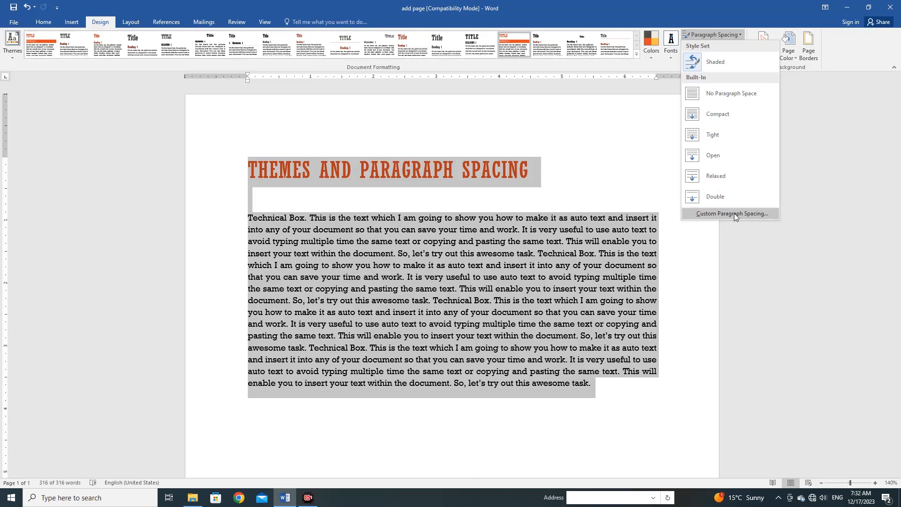
{"action": "left_click", "coordinate": [735, 213]}
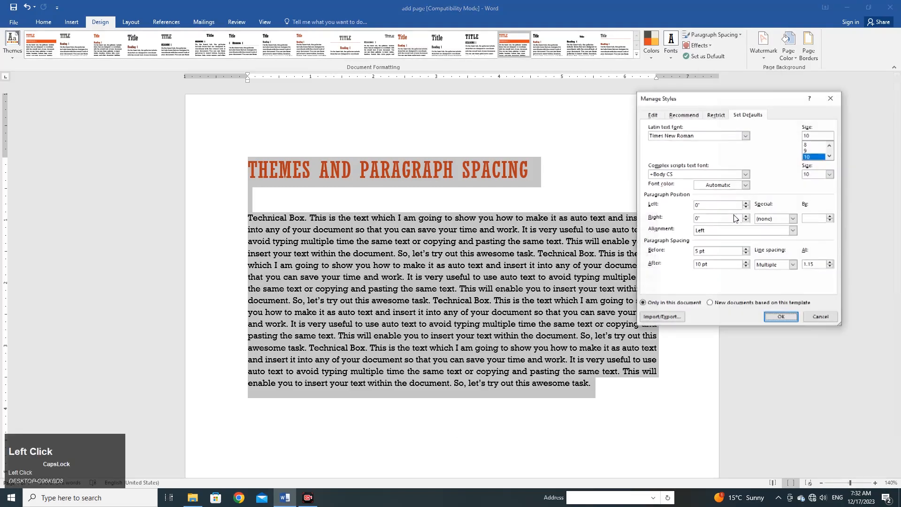
{"action": "left_click_drag", "start_coordinate": [723, 101], "coordinate": [759, 75]}
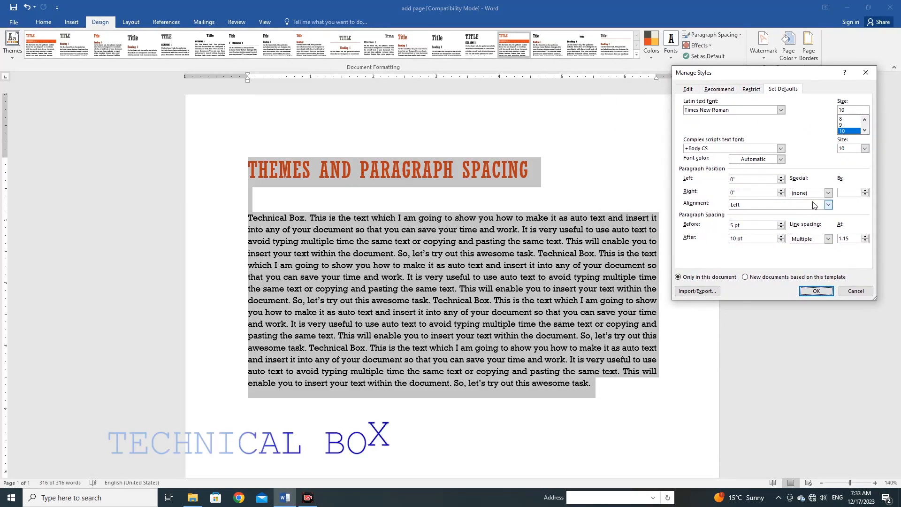
{"action": "left_click", "coordinate": [689, 90]}
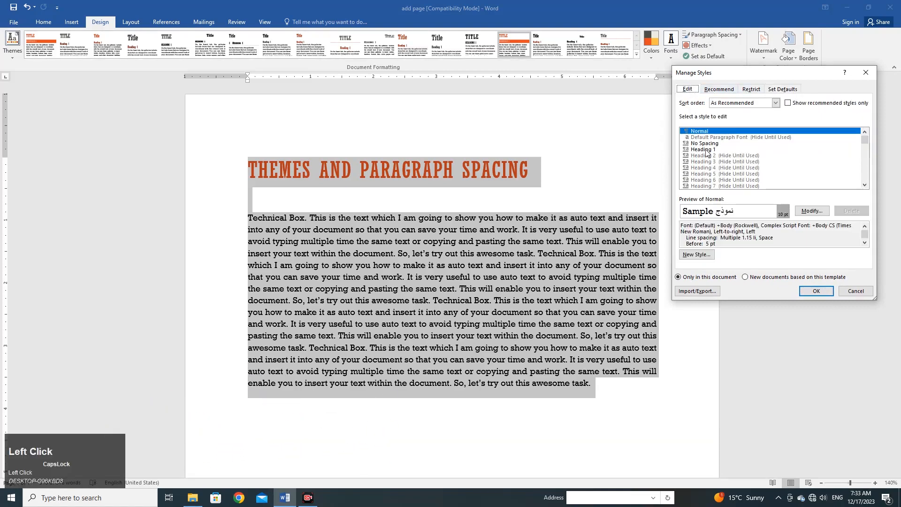
{"action": "scroll", "coordinate": [706, 152], "scroll_direction": "down", "scroll_amount": 3}
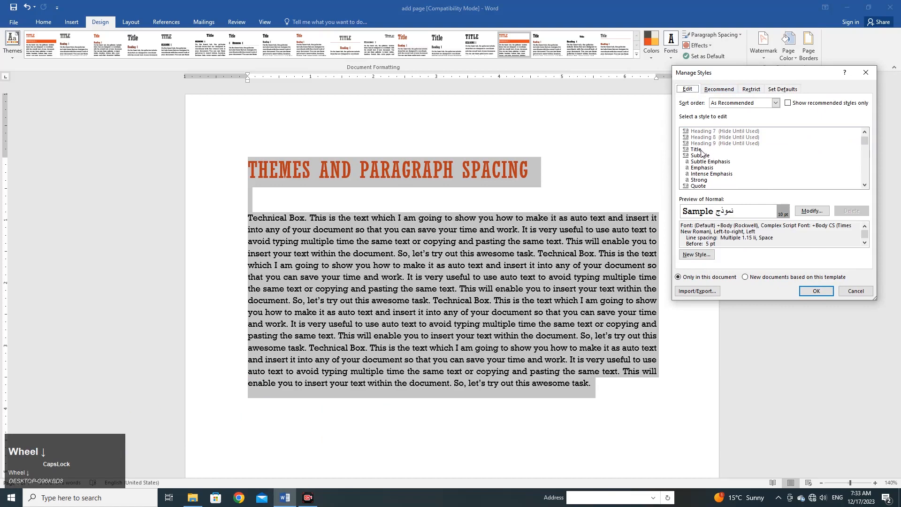
{"action": "left_click", "coordinate": [697, 150]}
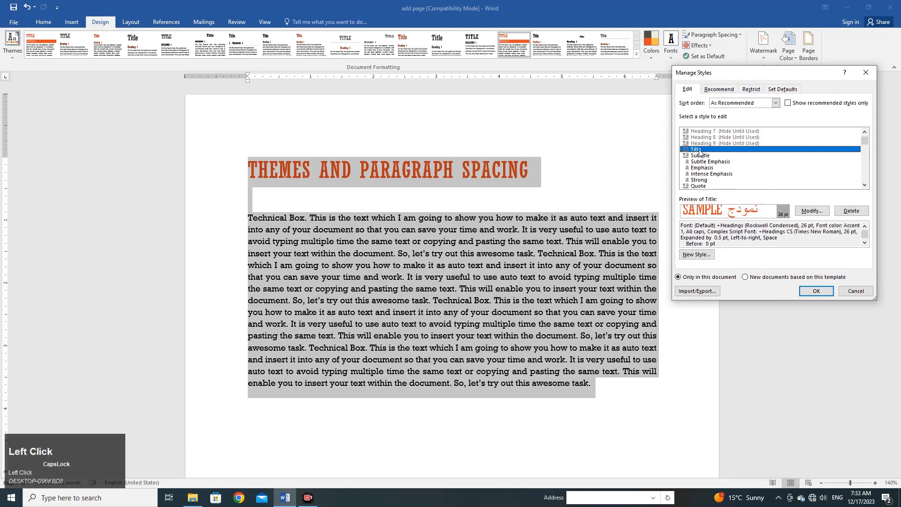
{"action": "left_click", "coordinate": [817, 291]}
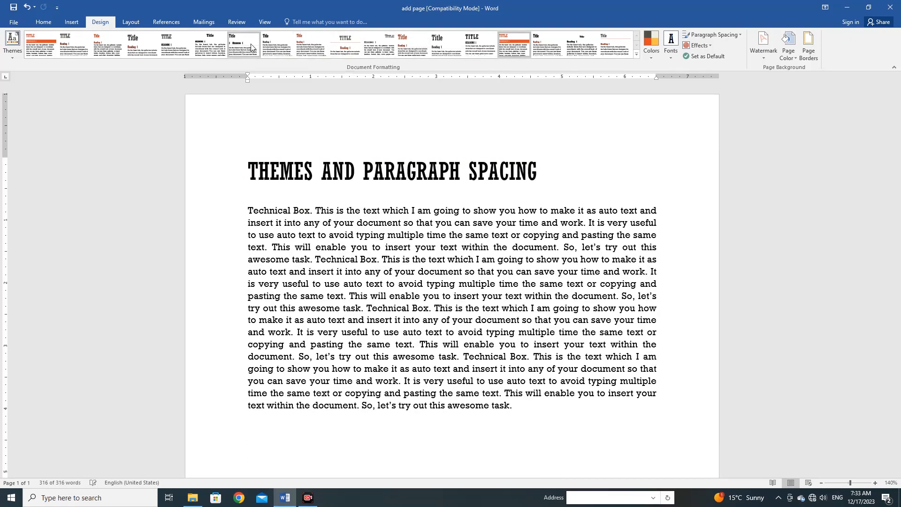
- Select the whole document, review the recommended, restricted and default style settings for custom paragraph spacing, and leave without saving
{"action": "key", "text": "ctrl+a"}
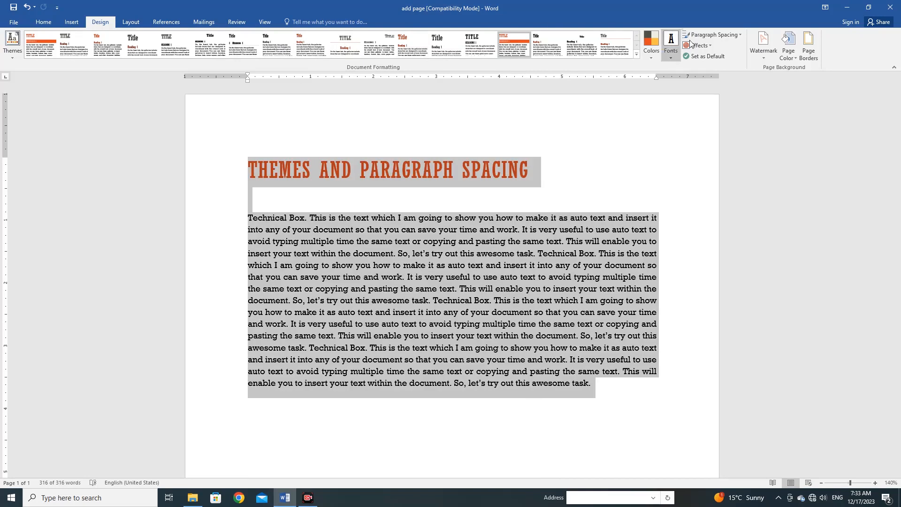
{"action": "left_click", "coordinate": [735, 38]}
{"action": "left_click", "coordinate": [730, 217]}
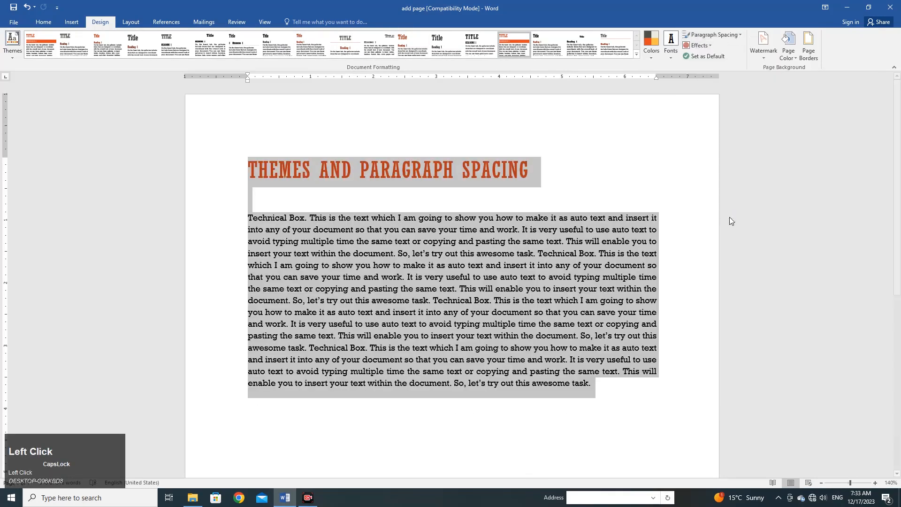
{"action": "left_click", "coordinate": [718, 89]}
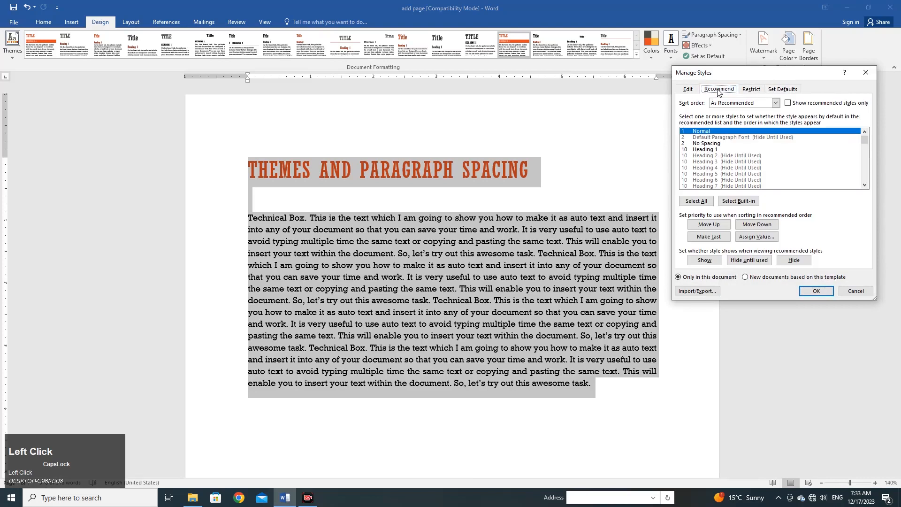
{"action": "left_click", "coordinate": [751, 89]}
{"action": "left_click", "coordinate": [779, 89]}
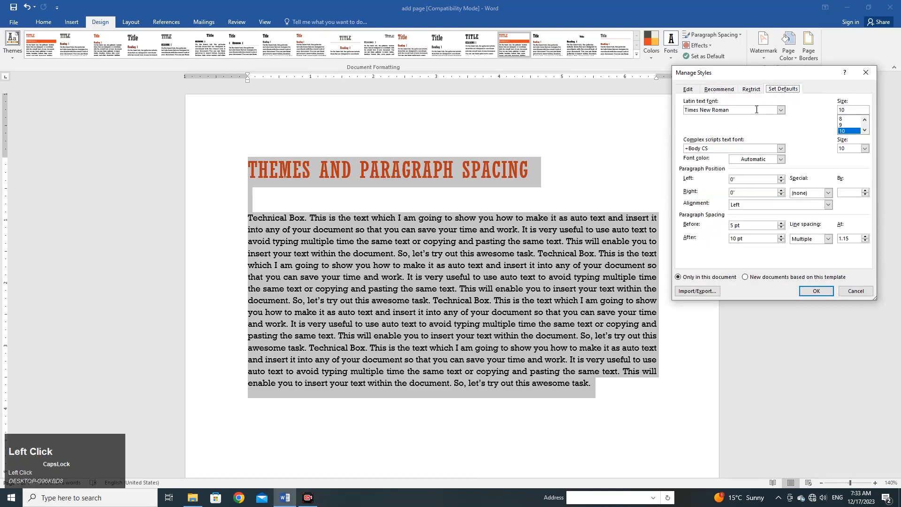
{"action": "left_click_drag", "start_coordinate": [726, 75], "coordinate": [730, 123]}
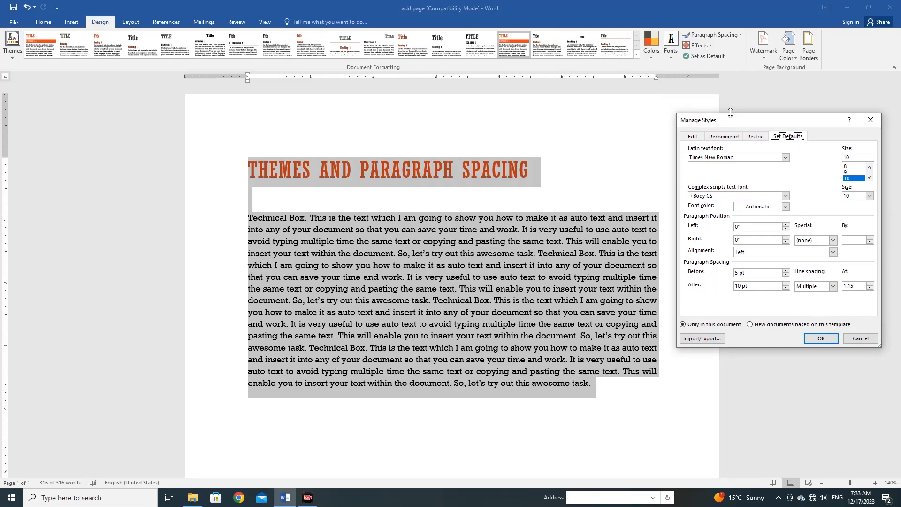
{"action": "left_click", "coordinate": [853, 338]}
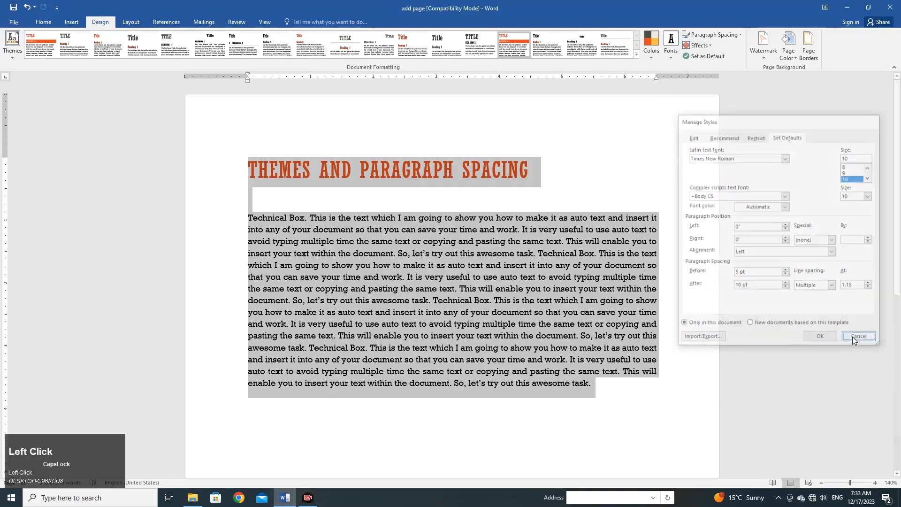
- Apply the Extreme Shadow theme effects and try several style sets, settling on the one with the dark red heading
{"action": "left_click", "coordinate": [712, 47]}
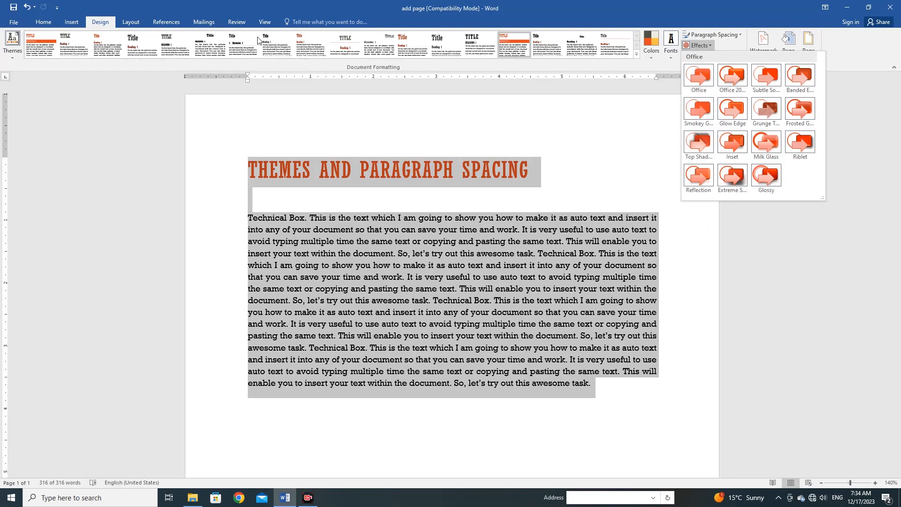
{"action": "left_click", "coordinate": [733, 178]}
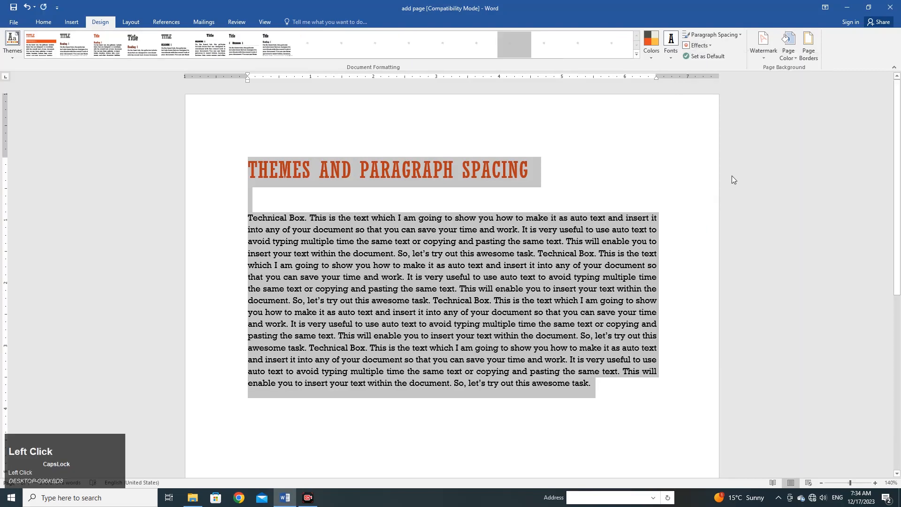
{"action": "left_click", "coordinate": [75, 47]}
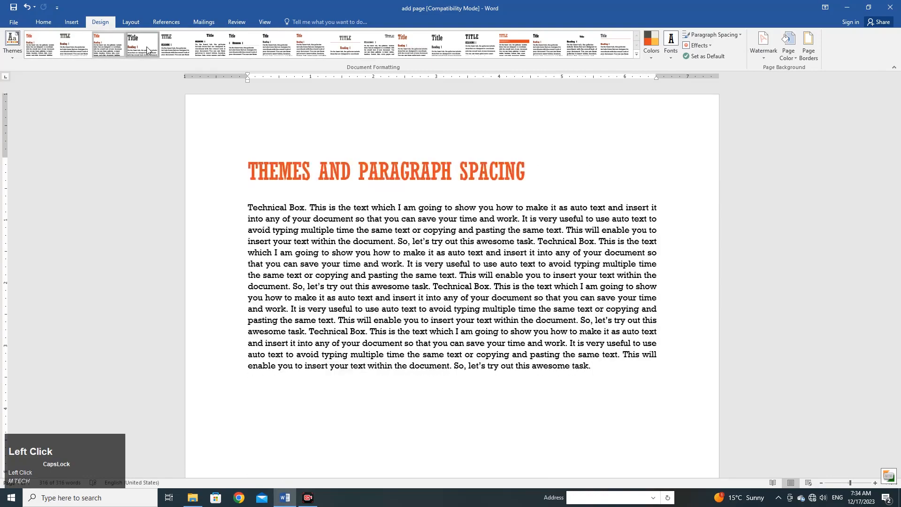
{"action": "left_click", "coordinate": [147, 47]}
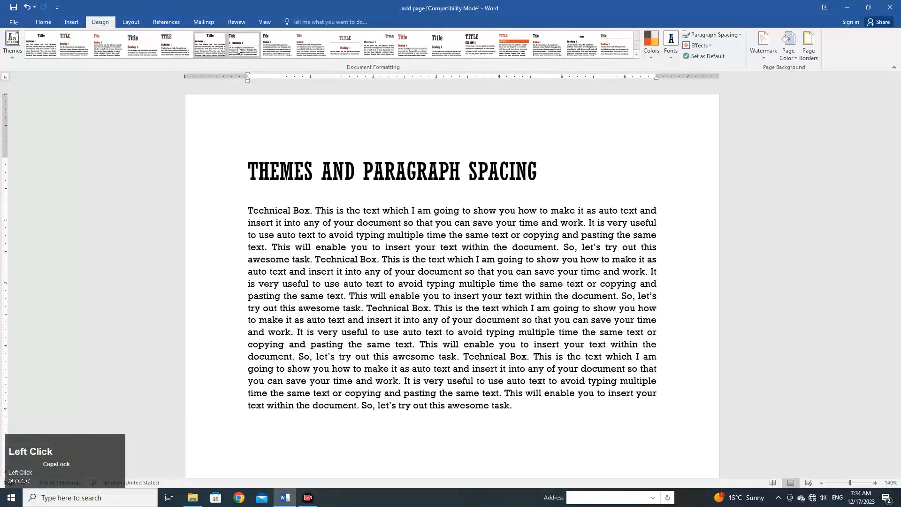
{"action": "left_click", "coordinate": [303, 52]}
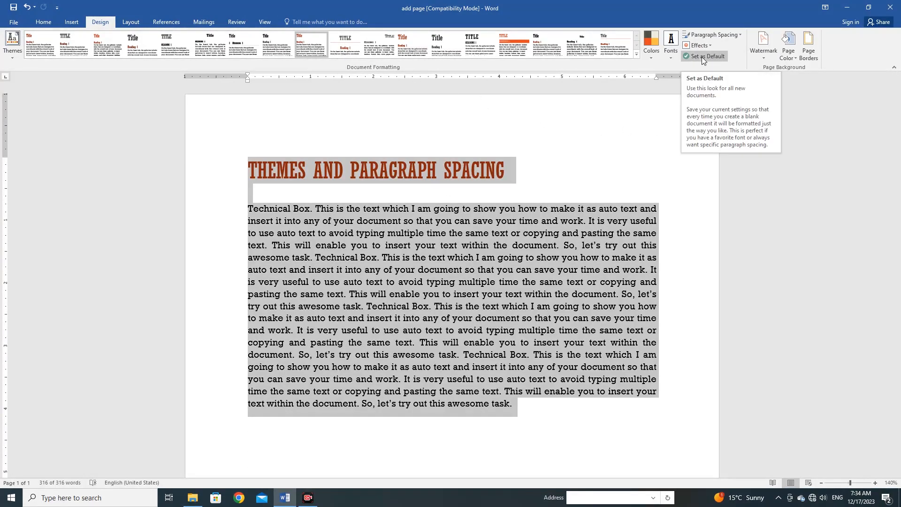
- Set the document's current style set and theme as the default for all new blank documents
{"action": "left_click", "coordinate": [709, 58]}
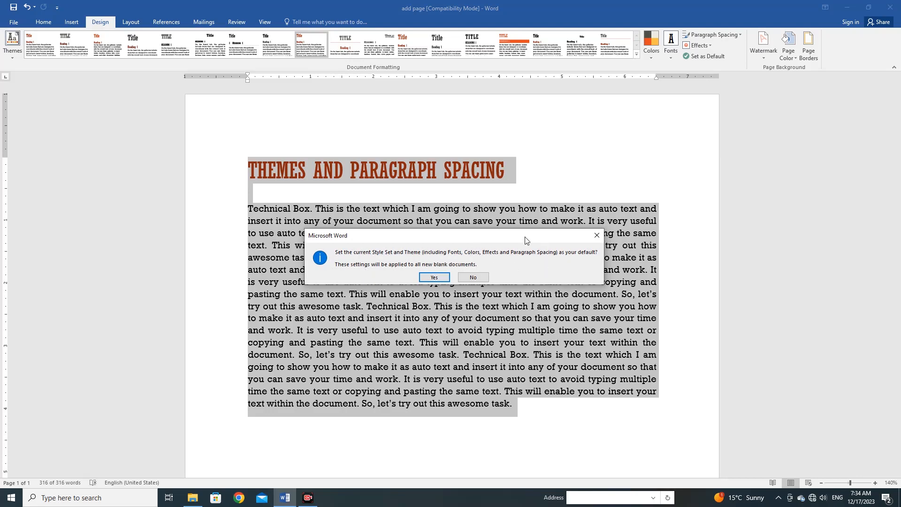
{"action": "left_click", "coordinate": [434, 278]}
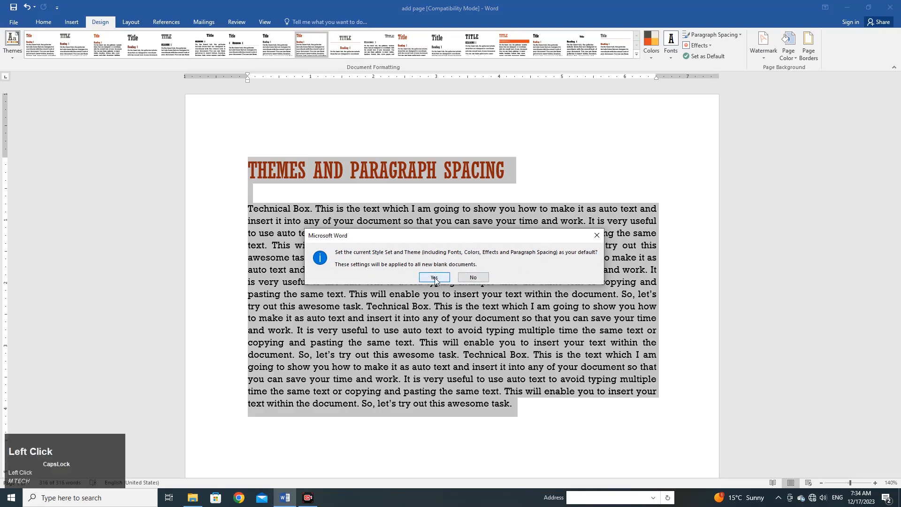